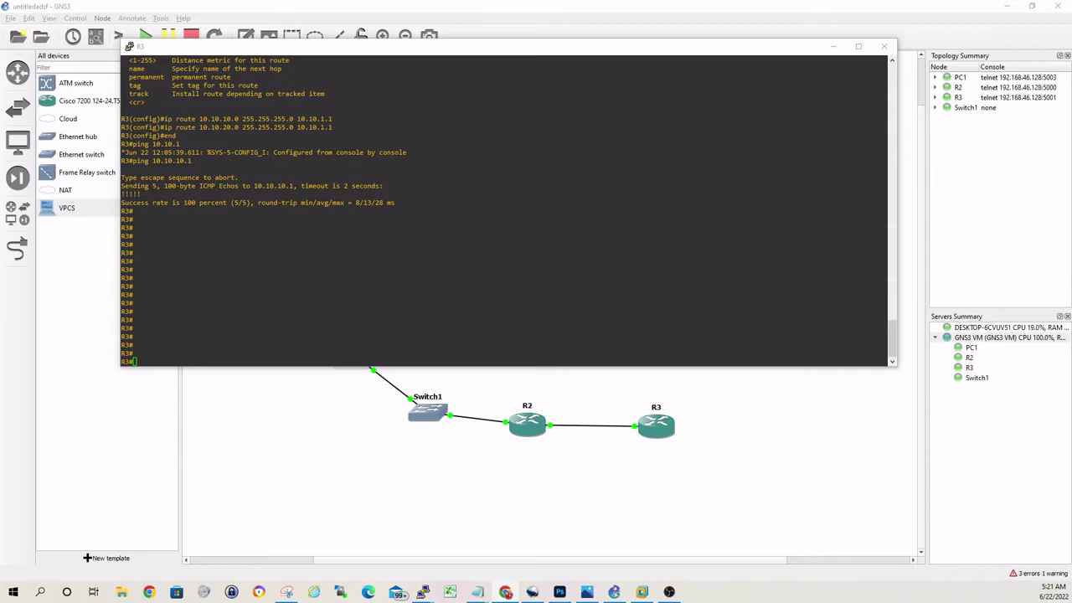
Enter configuration mode on R3 with 'conf t' and change its hostname to SPONGEBOB
key(alt+Tab)
key(Return)
key(Return)
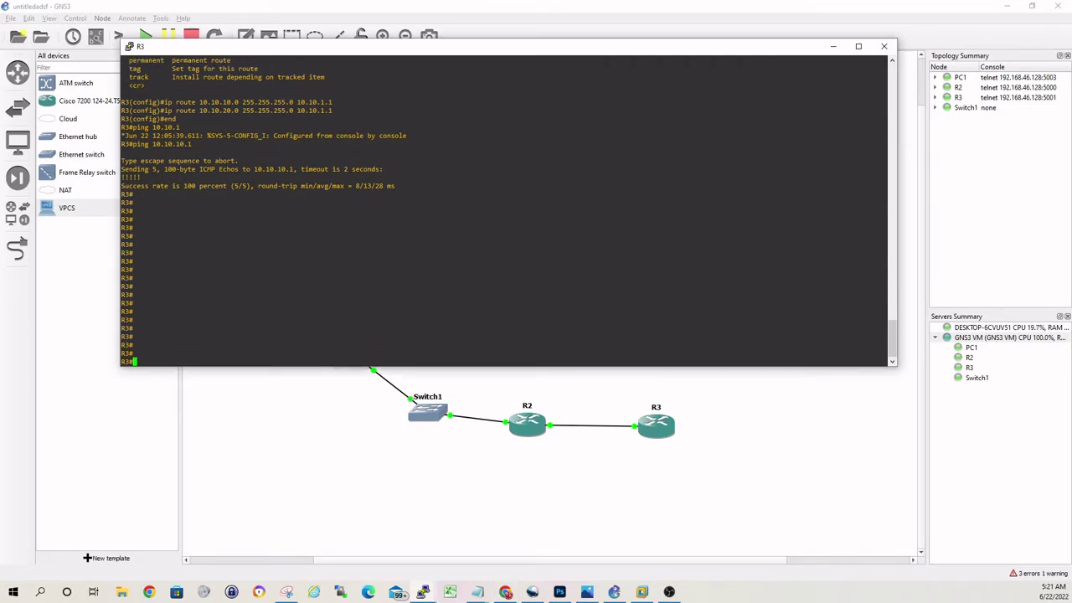
text(conf t)
key(Return)
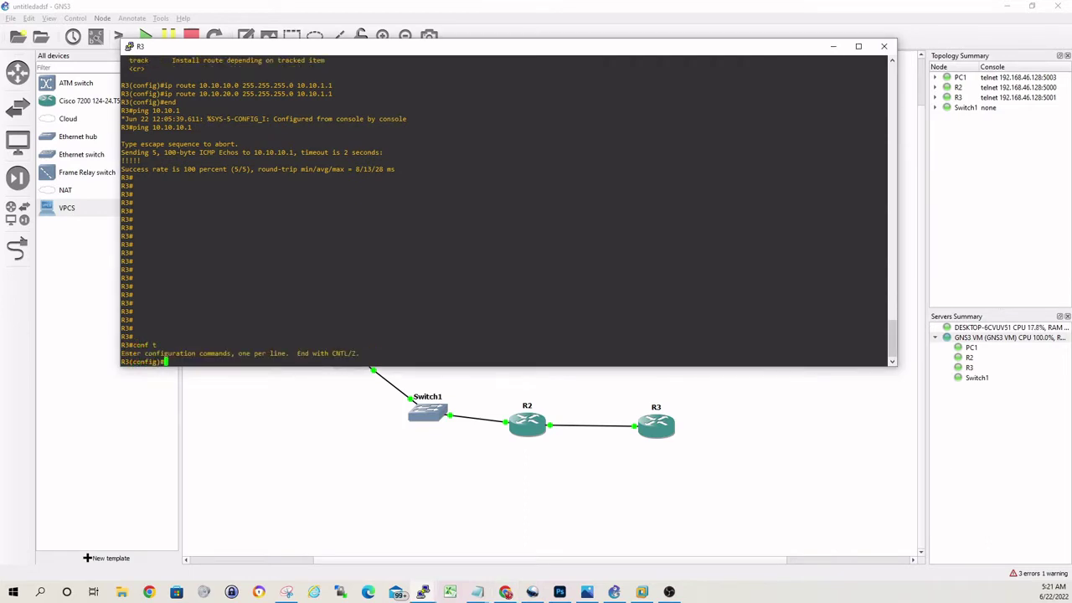
text(hostname SPONGEBOB)
key(Return)
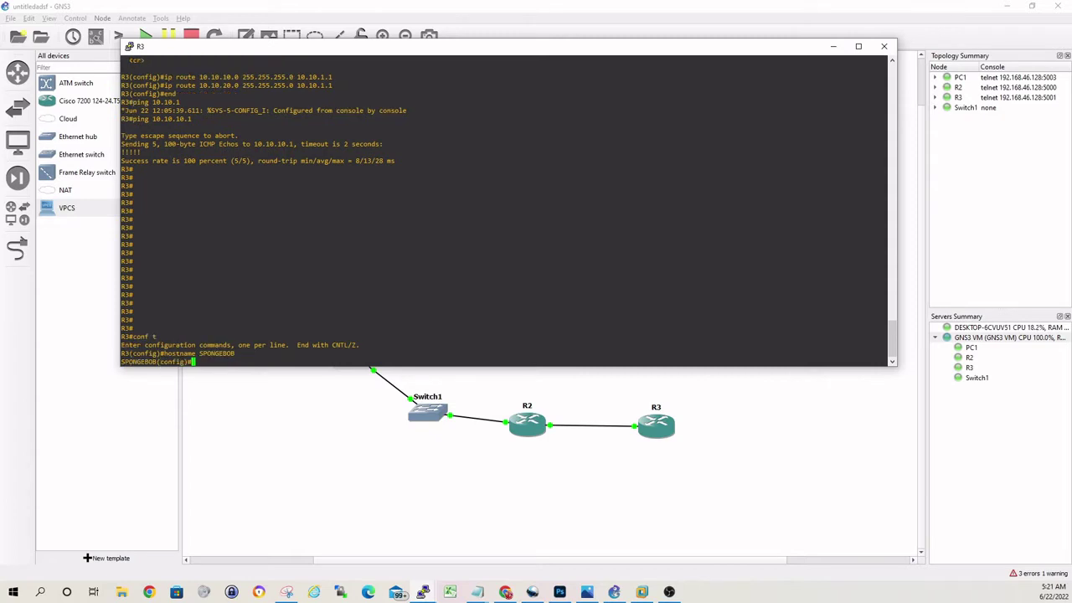
key(Return)
key(Return)
key(Return)
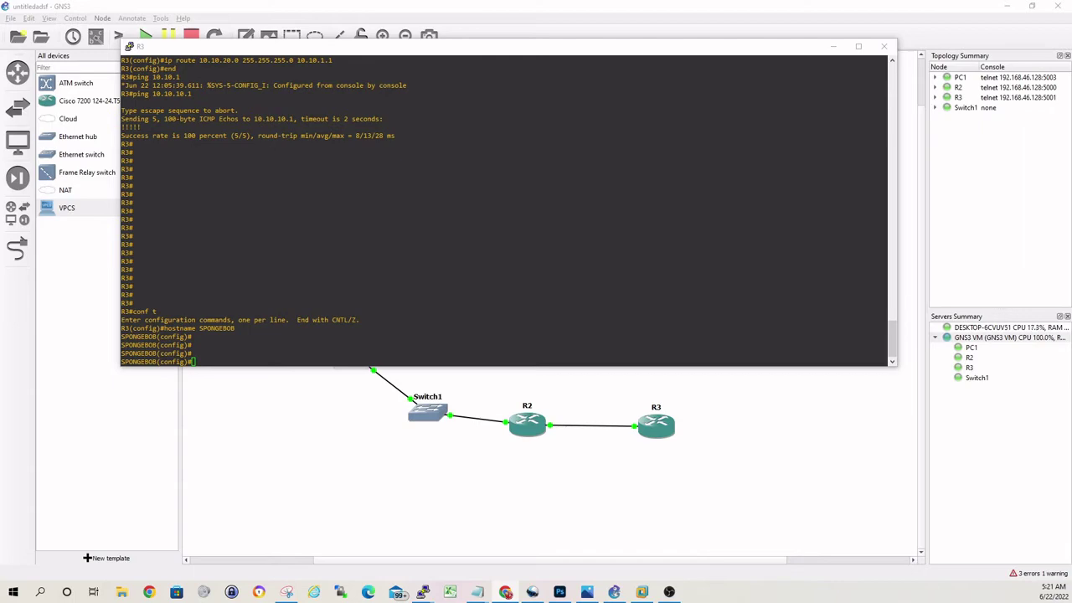
key(alt+Tab)
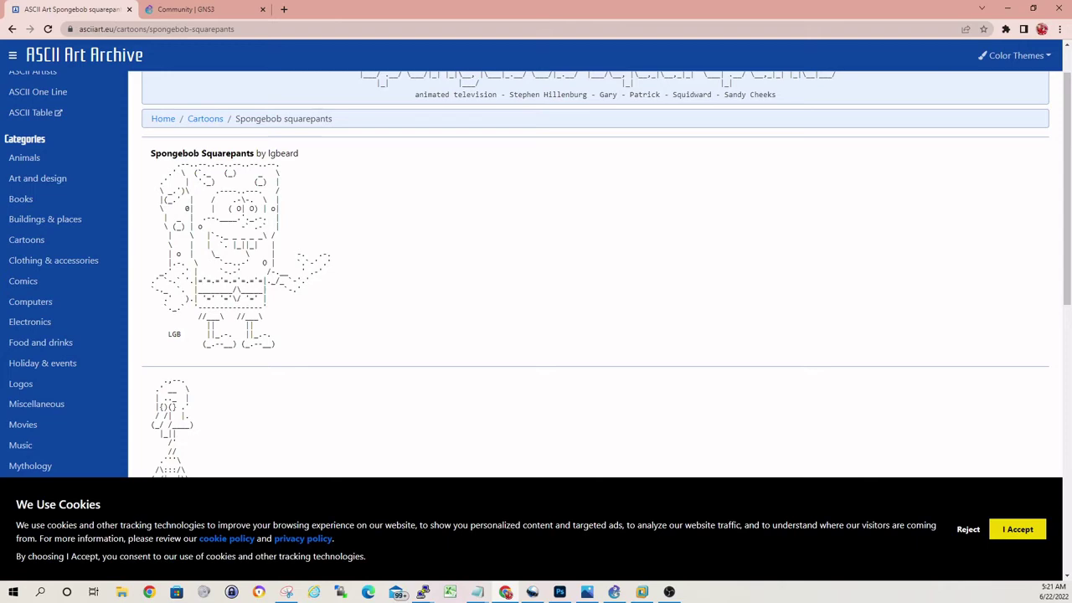
Scroll through the asciiart.eu SpongeBob art page and back, then return to the router console
scroll(587, 277, down, 1)
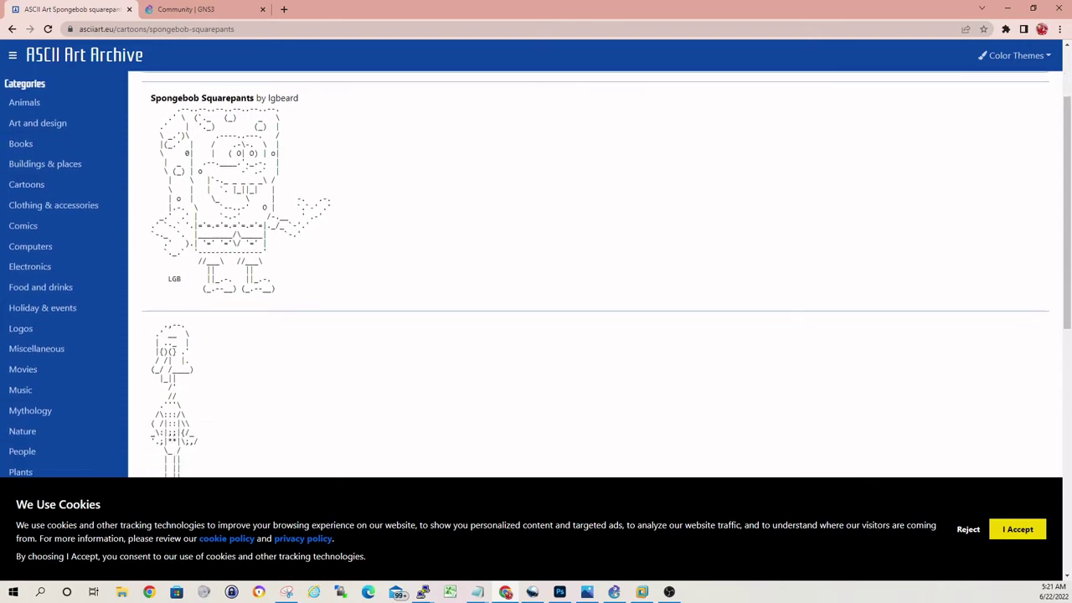
scroll(586, 276, down, 2)
scroll(586, 277, up, 2)
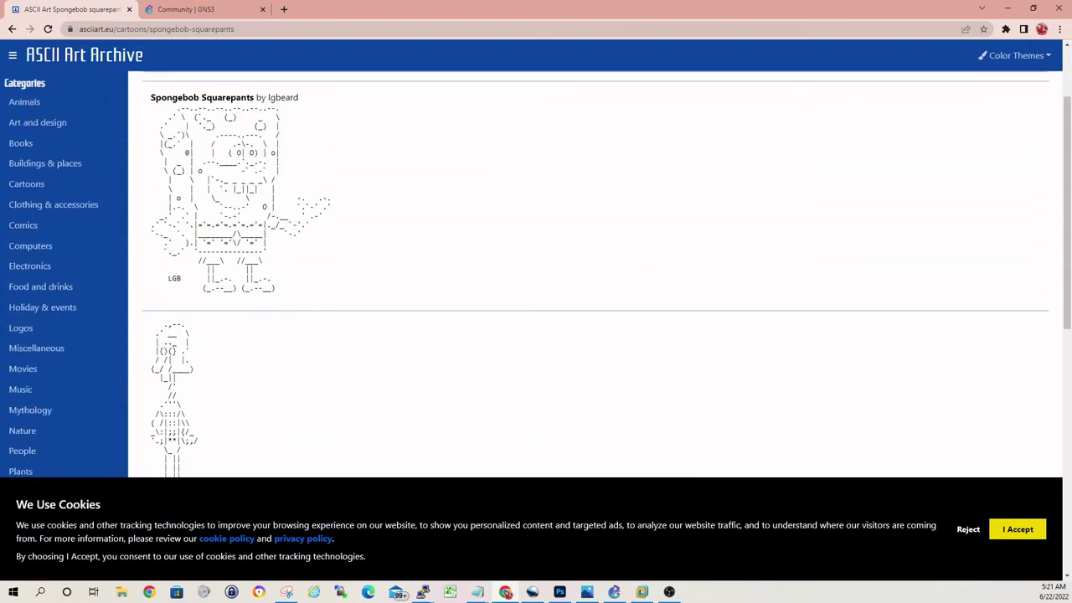
scroll(587, 276, up, 2)
scroll(587, 276, down, 10)
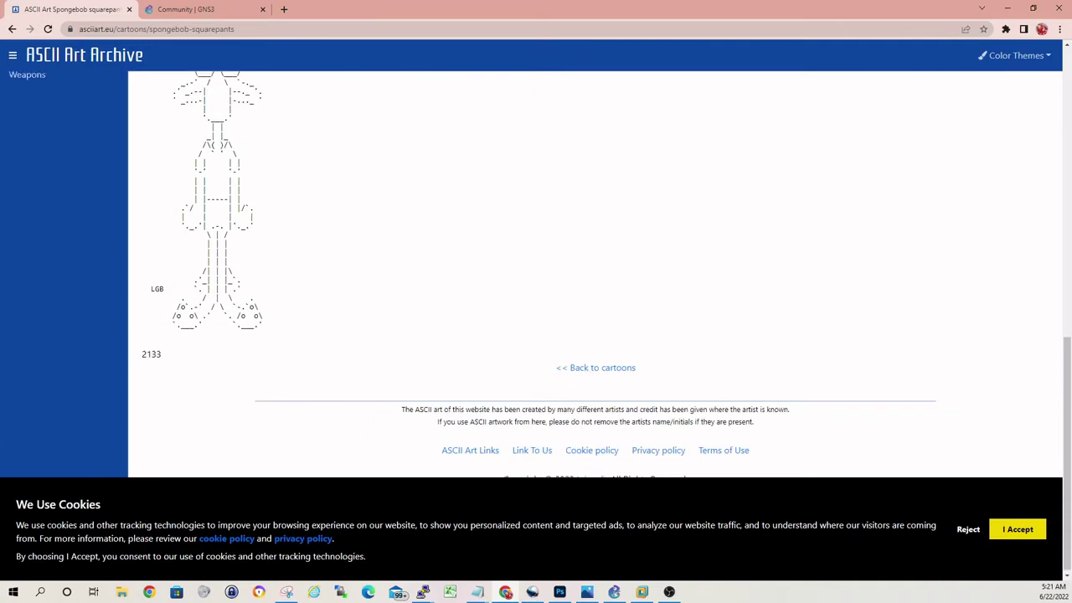
scroll(586, 277, up, 10)
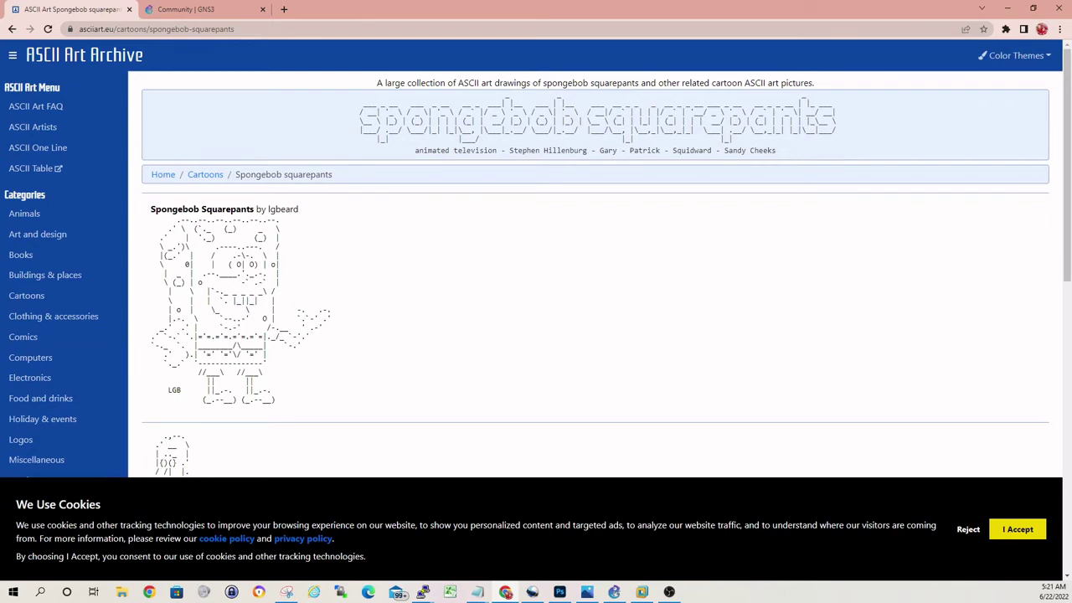
key(alt+Tab)
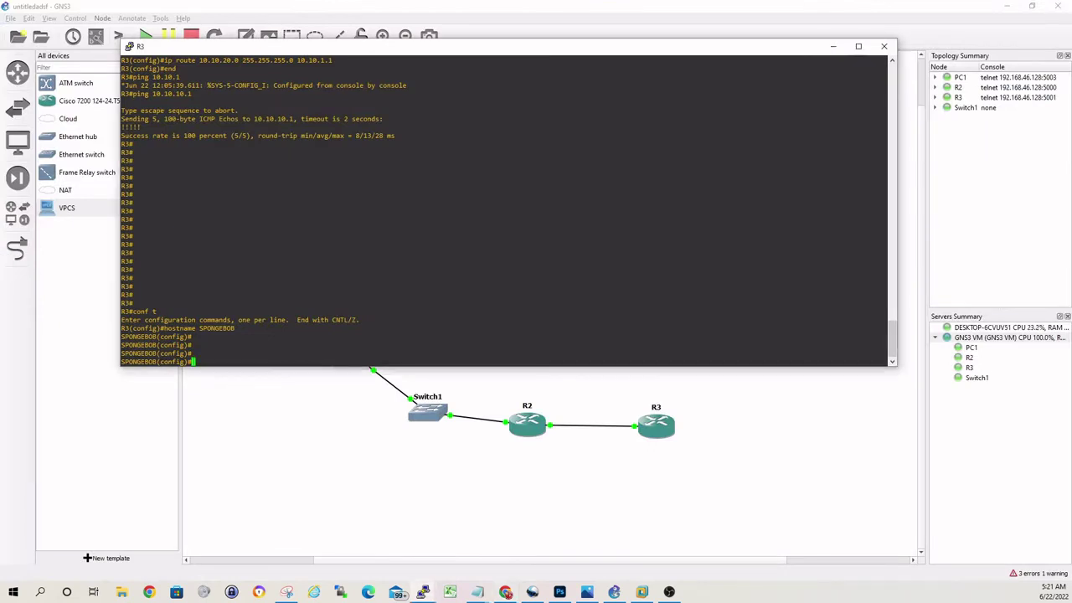
Check the 'banner motd ?' help, then start 'banner motd c' with c as delimiter
text(bann)
key(Tab)
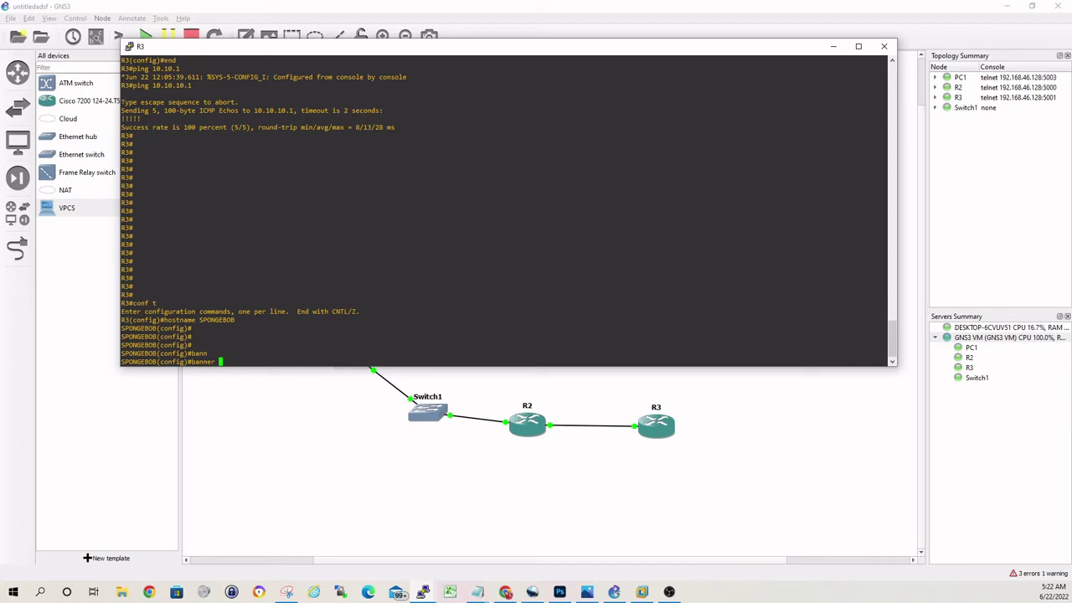
text(motd)
key(Tab)
text(?)
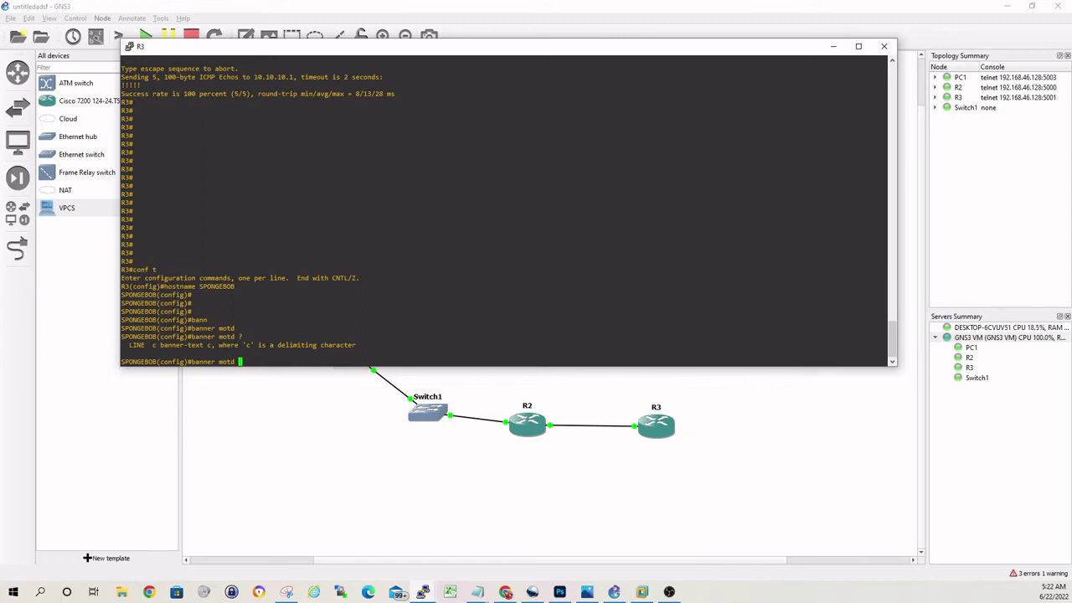
text(c)
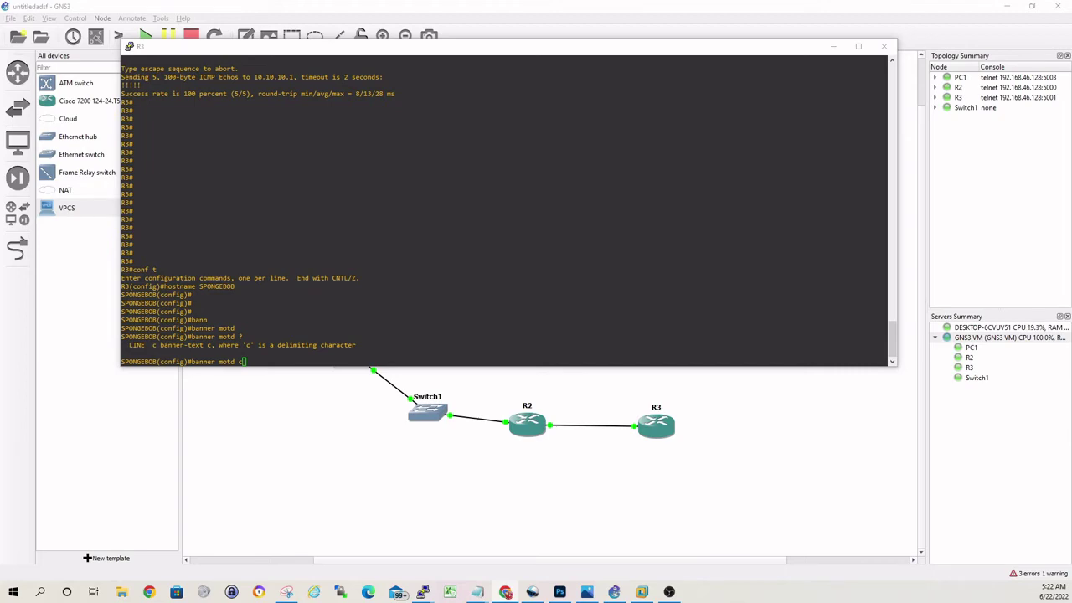
Copy the selected SpongeBob ASCII art from the browser page
key(alt+Tab)
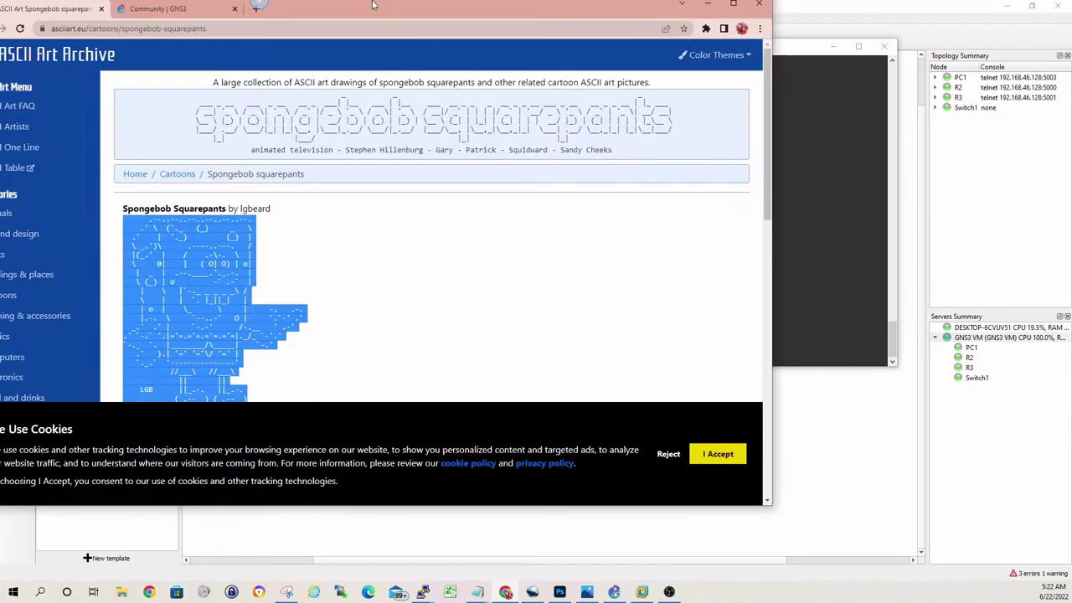
right_click(244, 294)
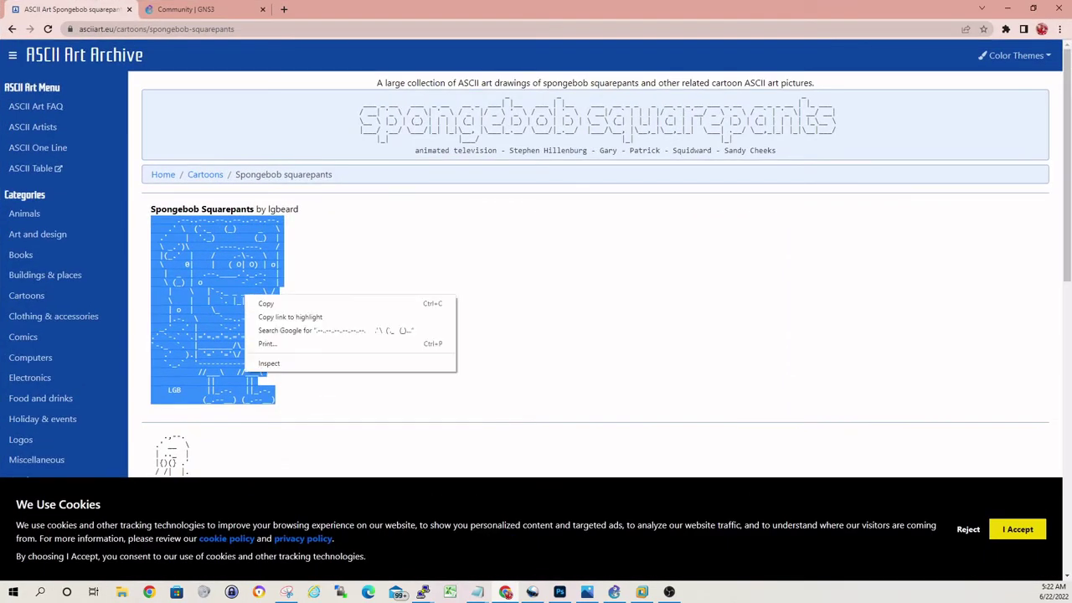
click(264, 303)
key(alt+Tab)
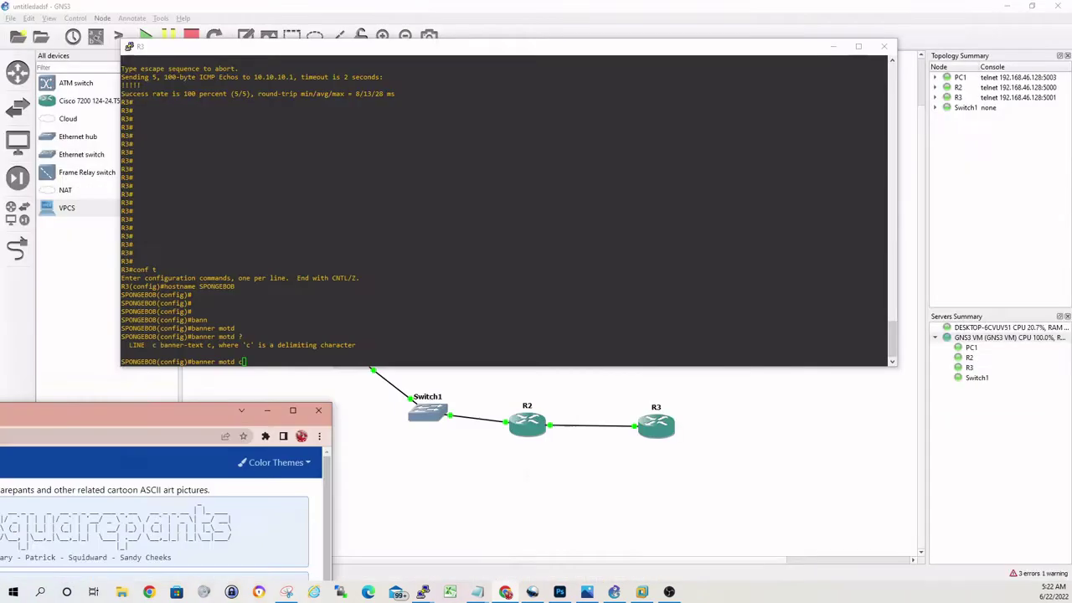
Paste the SpongeBob art as the banner text, close it with c, and type 'exit'
key(shift+Insert)
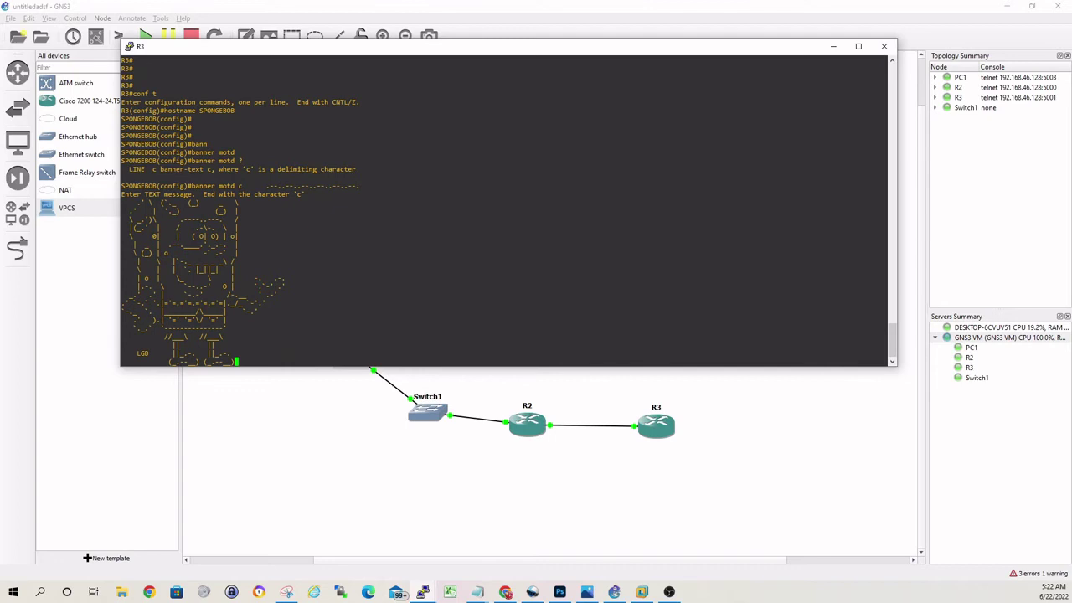
text(c)
key(Return)
key(Return)
key(Return)
key(Return)
key(Return)
key(Return)
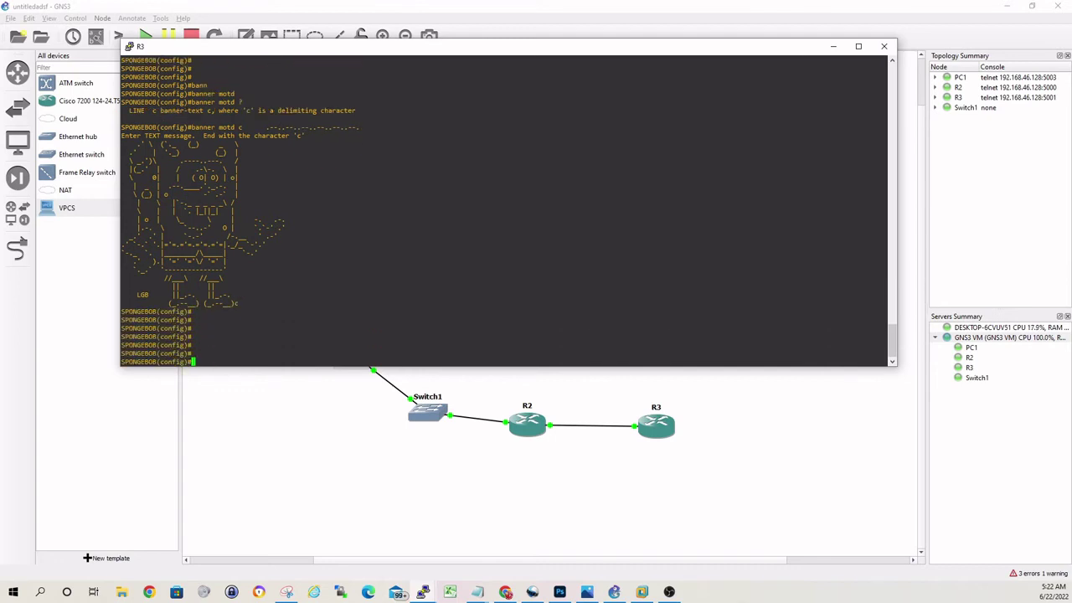
text(exit)
Exit configuration mode, log out, and log back in to see the SpongeBob MOTD banner
key(Return)
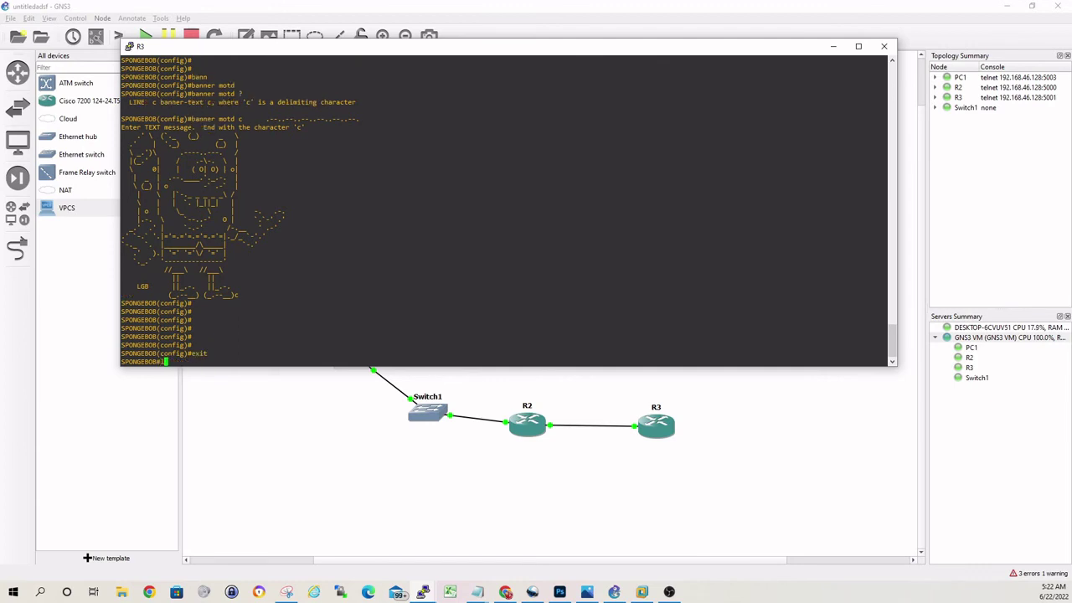
text(exit)
key(Return)
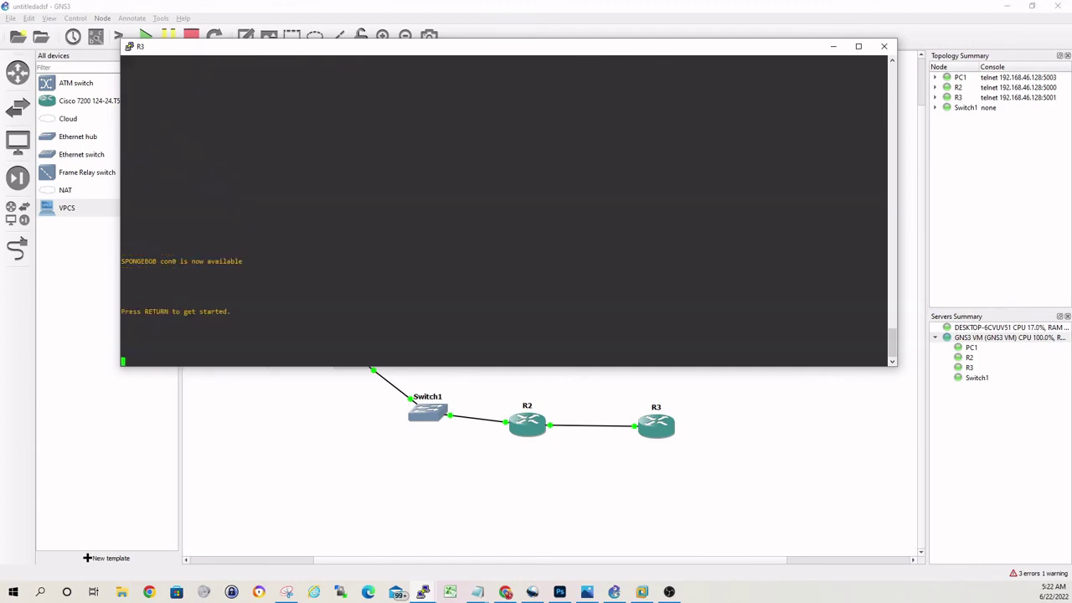
key(Return)
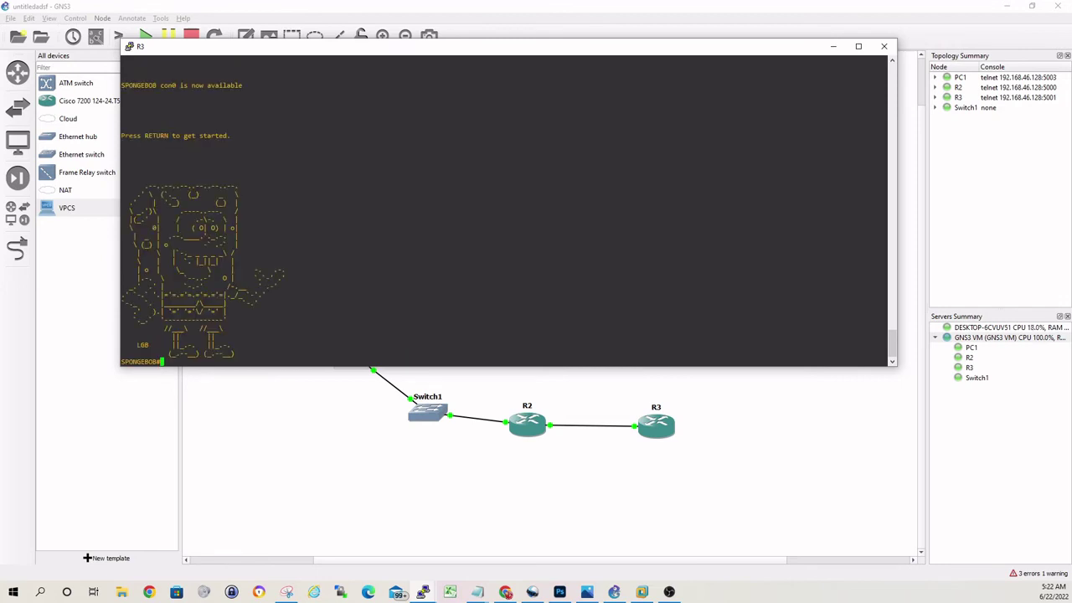
key(Return)
key(Return)
key(Return)
key(Return)
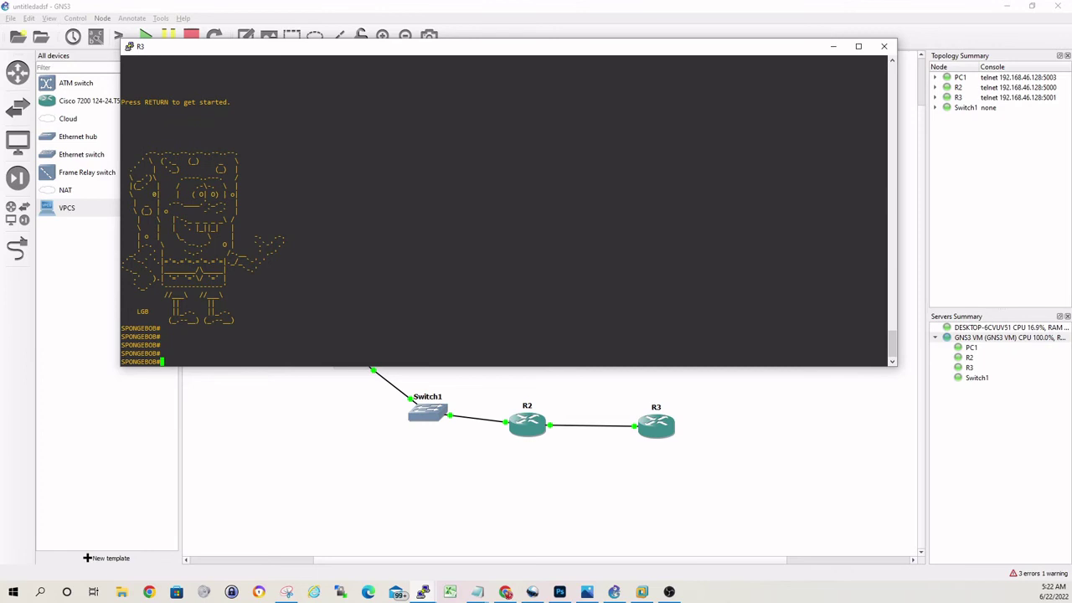